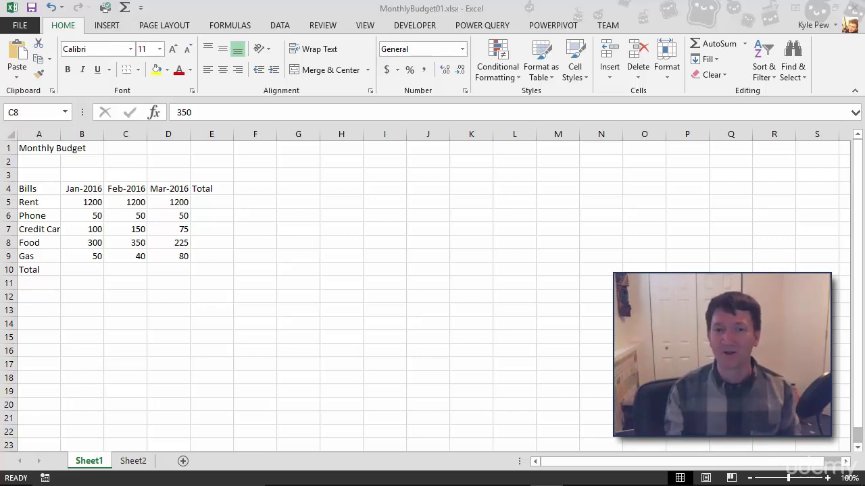
Enter the formula =1200+50+100+300+50 in cell B10 to total the January bills.
click(73, 271)
click(73, 271)
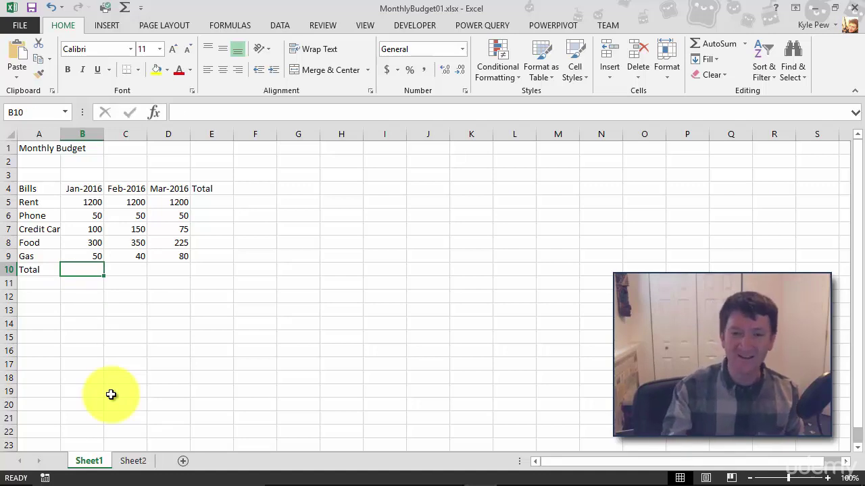
text(=)
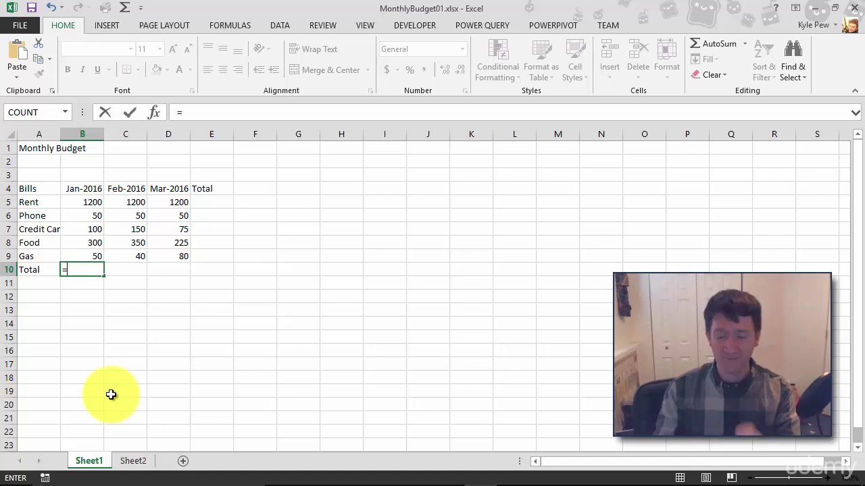
text(1200)
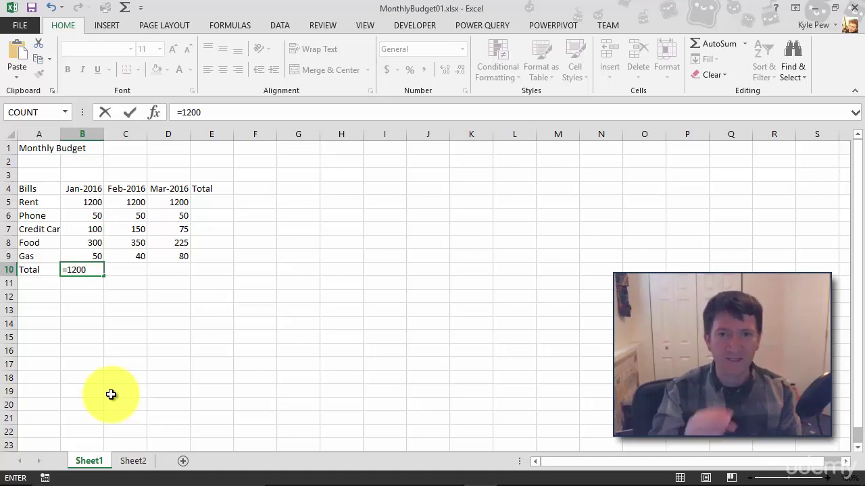
text(+50)
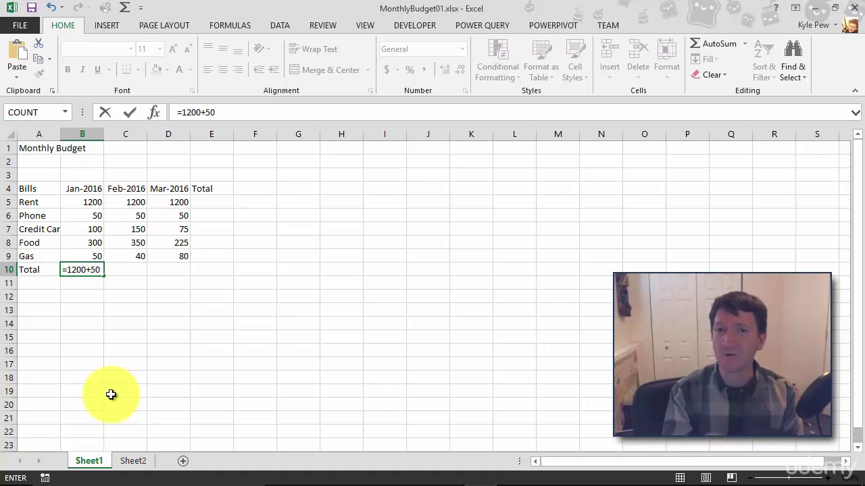
text(+100+300+50)
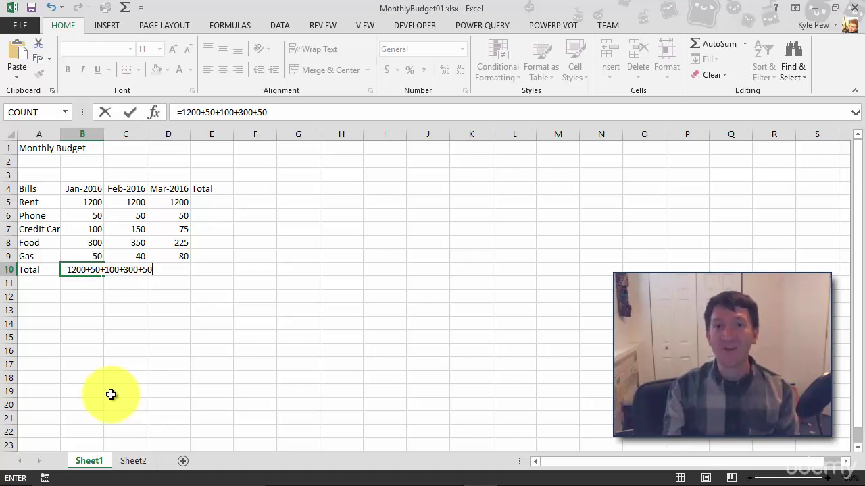
key(Return)
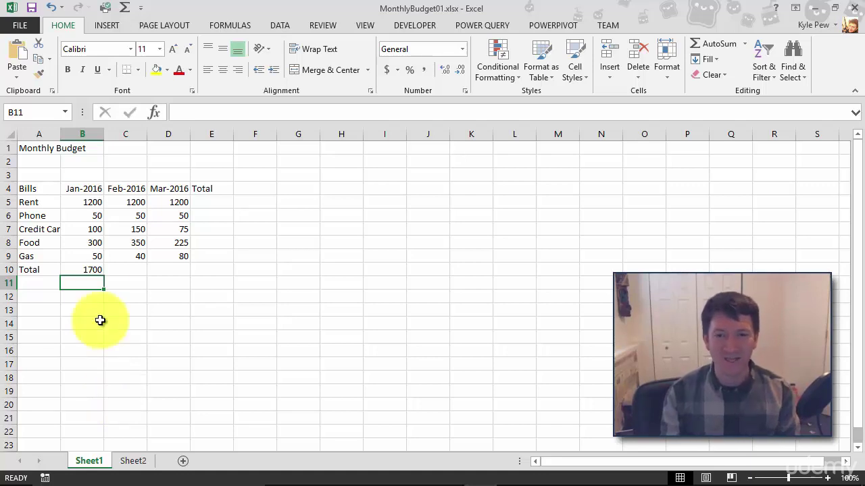
Open the January total in B10 to review its typed-in numbers, leaving the formula as it is.
double_click(82, 269)
click(159, 270)
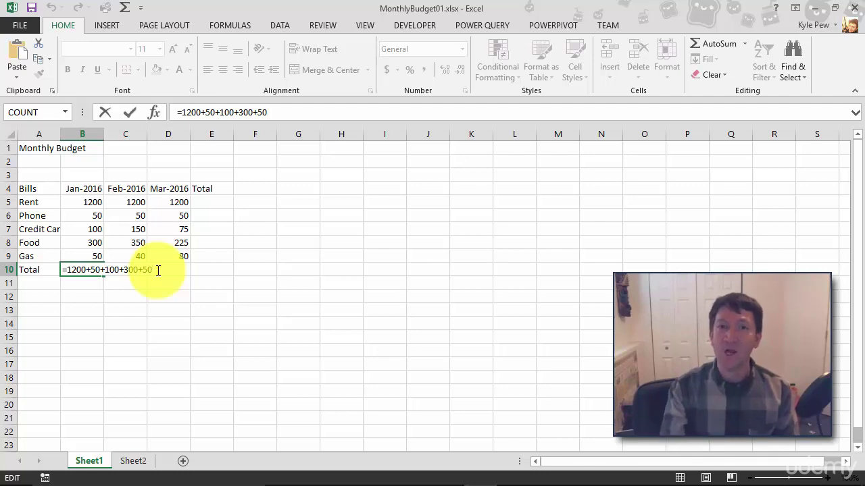
key(Return)
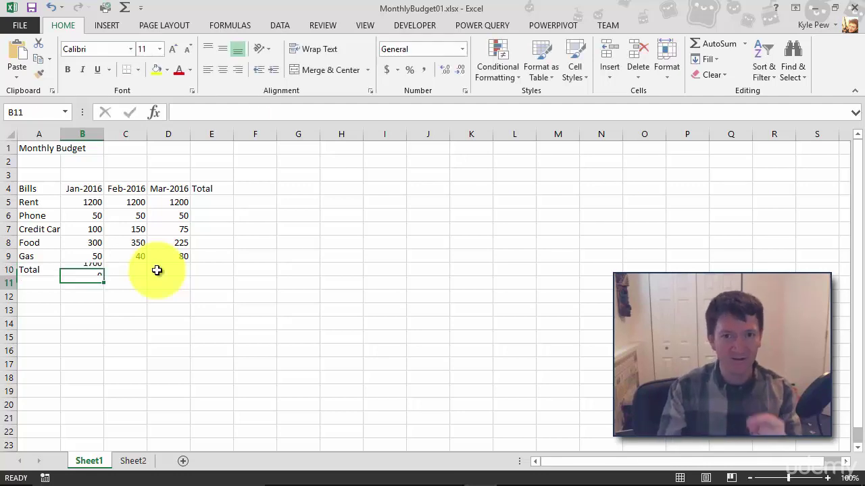
Set the January rent in cell B5 to 1500.
click(86, 204)
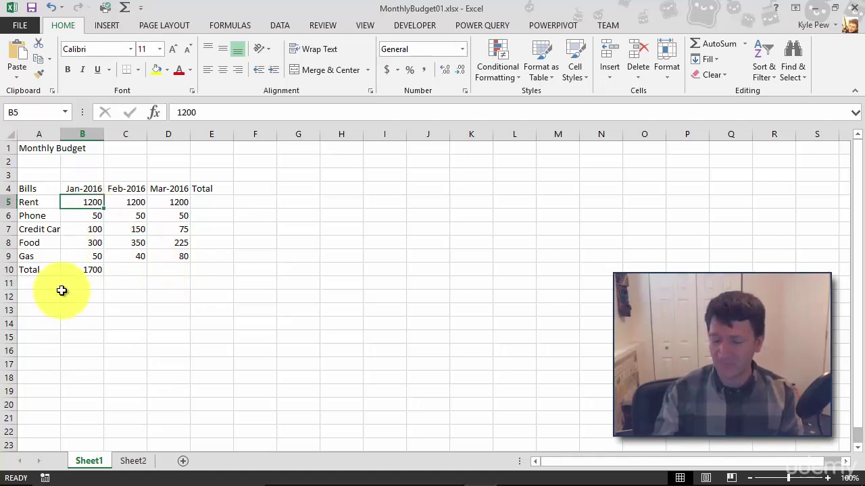
text(1500)
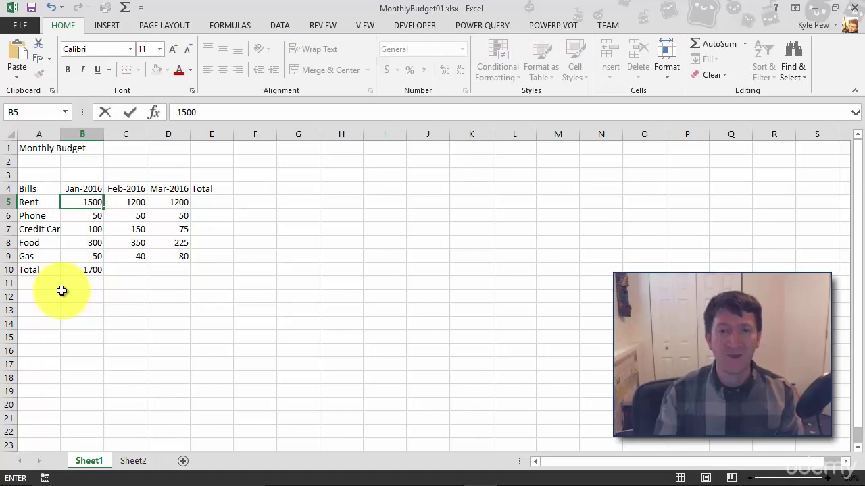
key(Return)
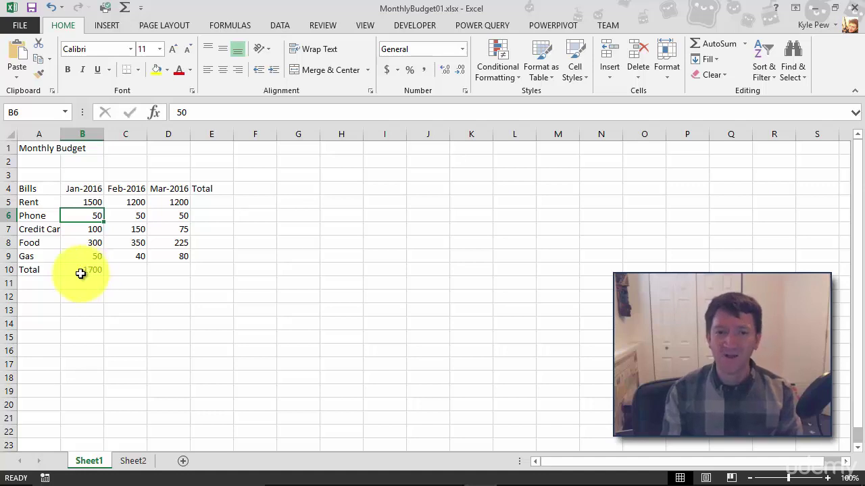
Examine the formula in B10 again to check whether it refers to the January rent cell.
click(88, 271)
text(=1200+50+100+300+50)
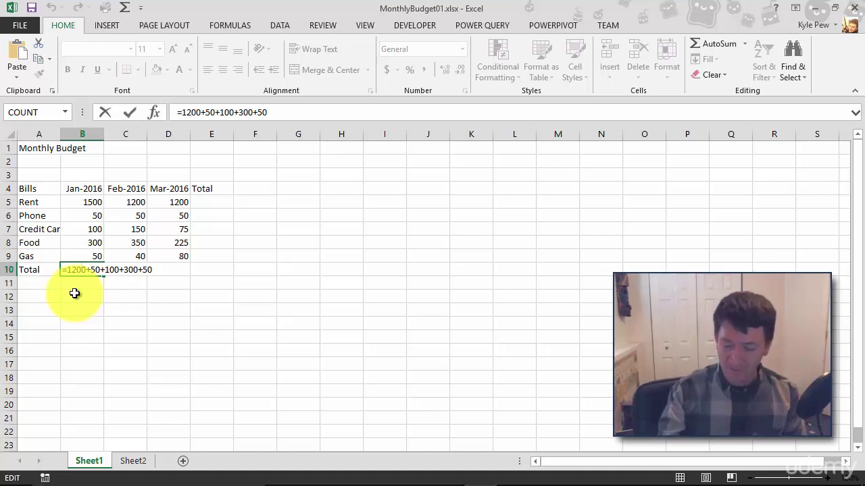
key(Return)
key(Up)
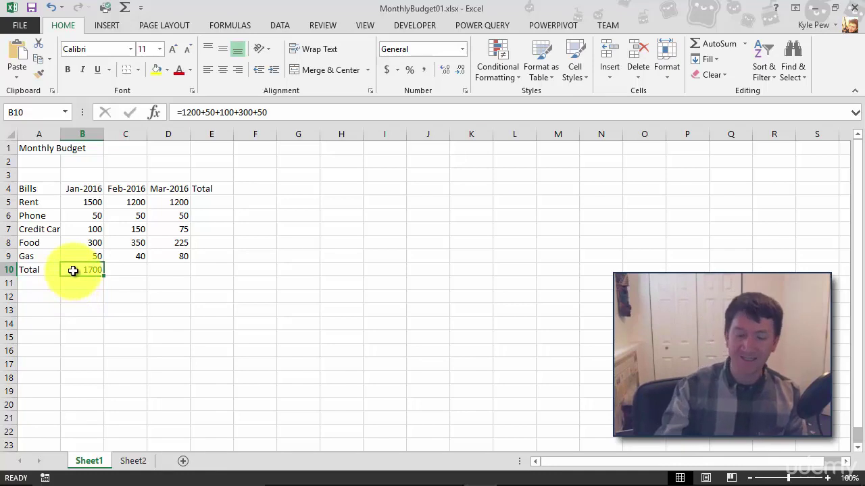
Replace the January total in B10 with the cell-reference formula =b5+b6+b7+b8+b9.
key(Delete)
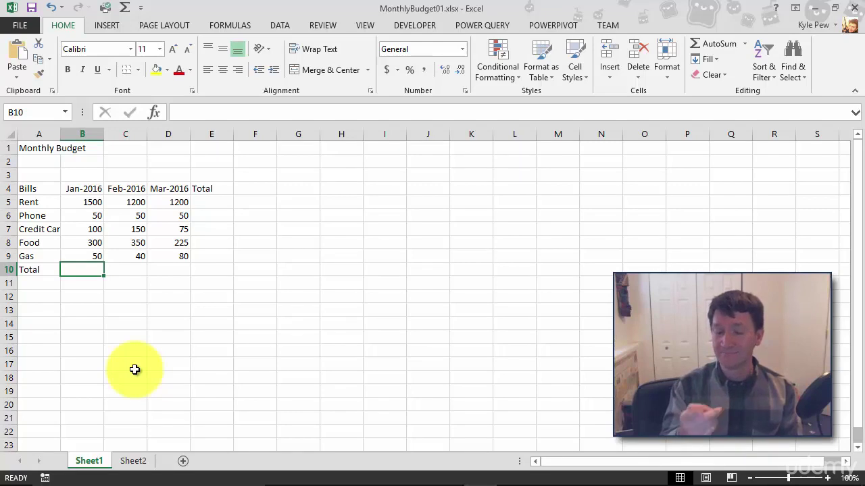
text(=)
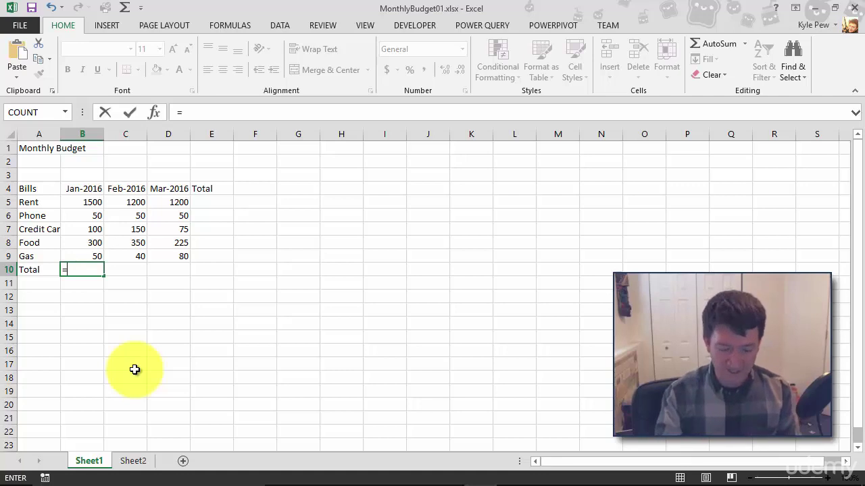
text(b5)
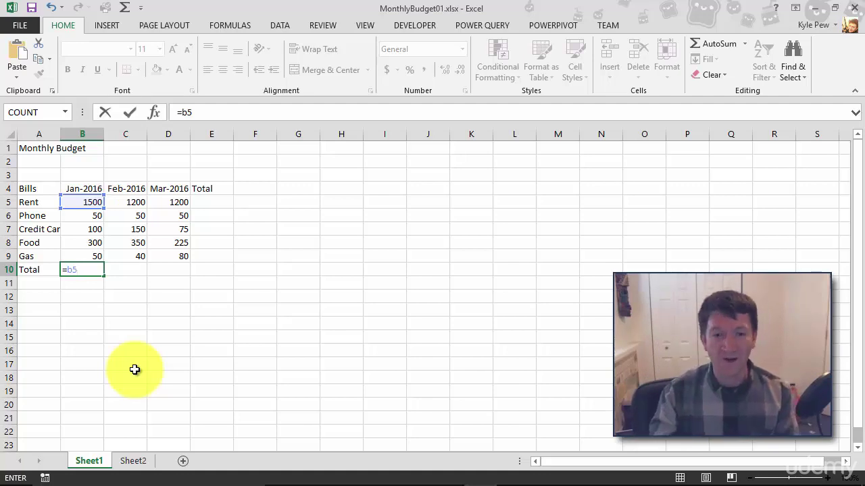
text(+b6)
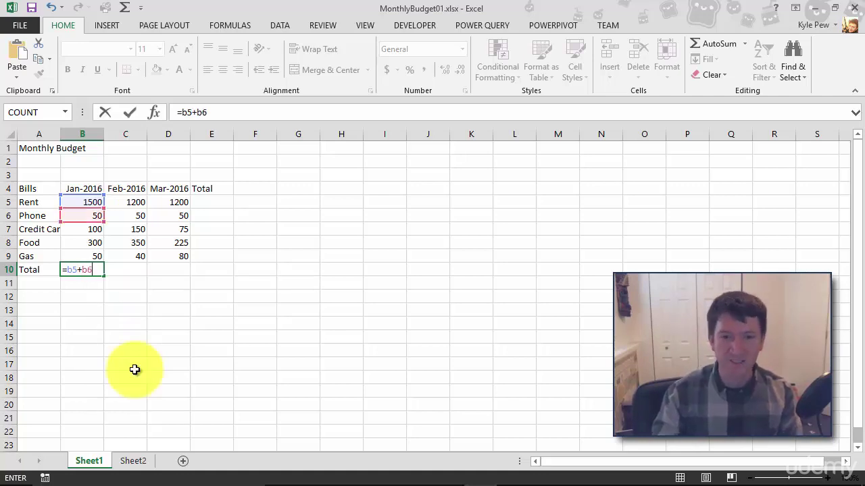
text(+b7+b8+b9)
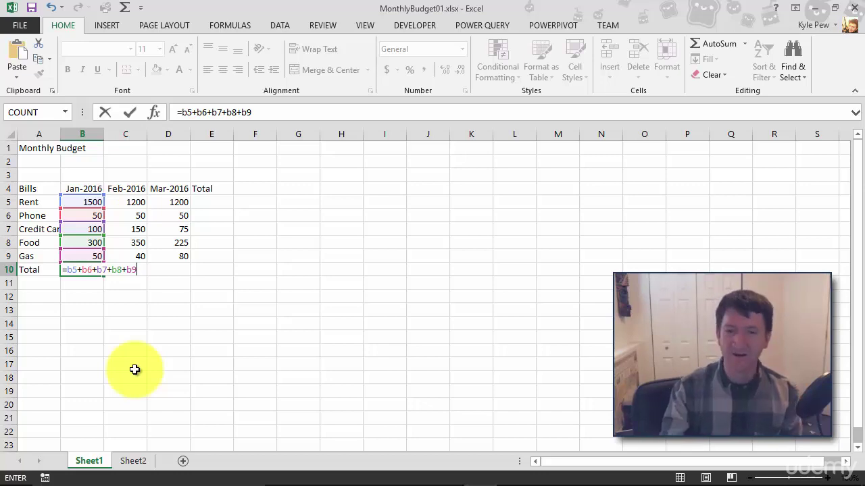
key(Return)
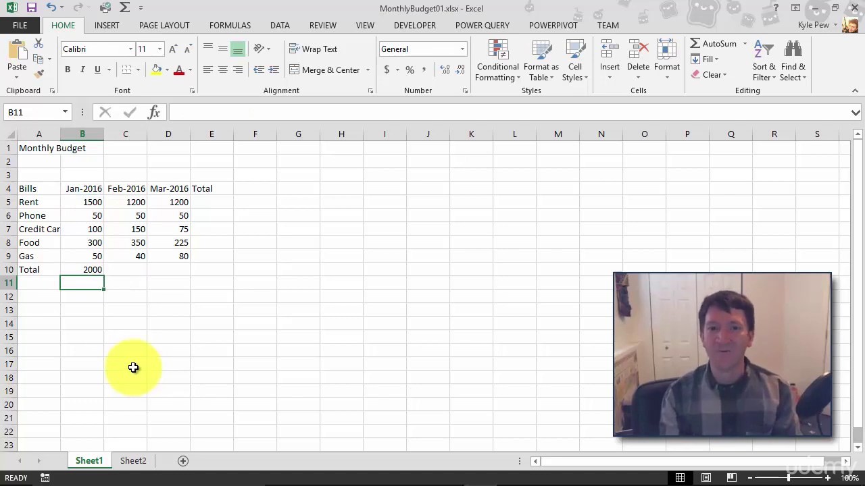
Set the January rent in cell B5 back to 1200.
click(71, 200)
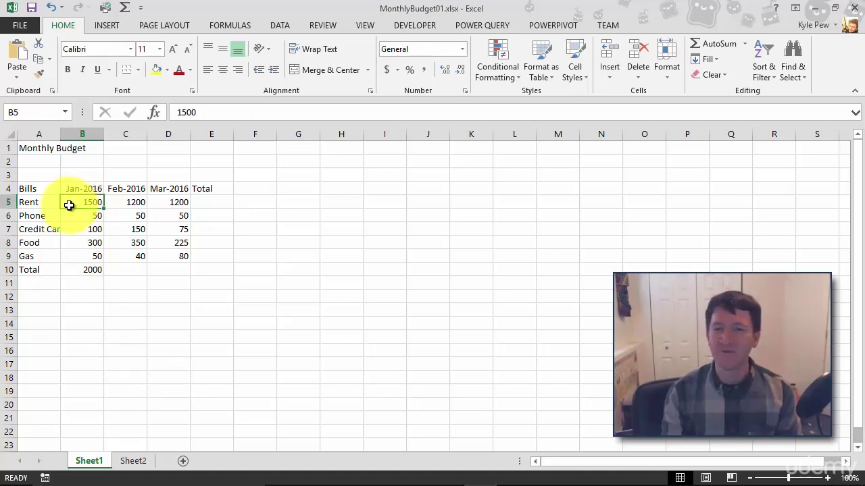
double_click(69, 203)
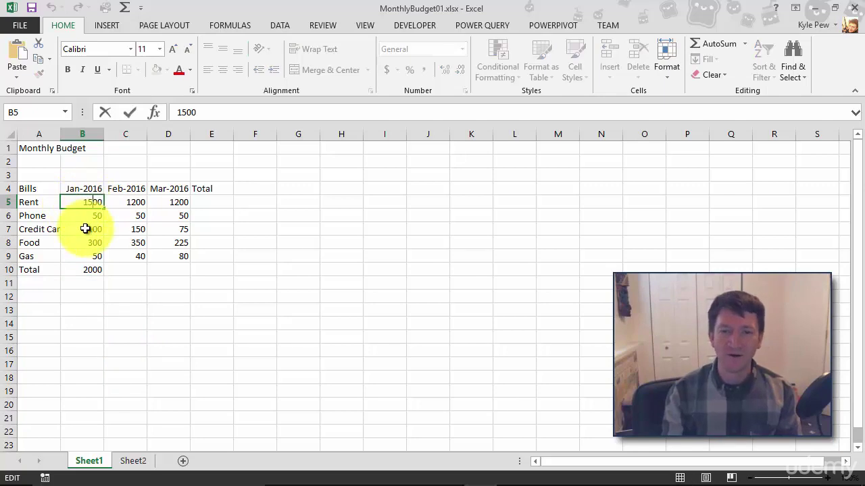
key(BackSpace)
text(2)
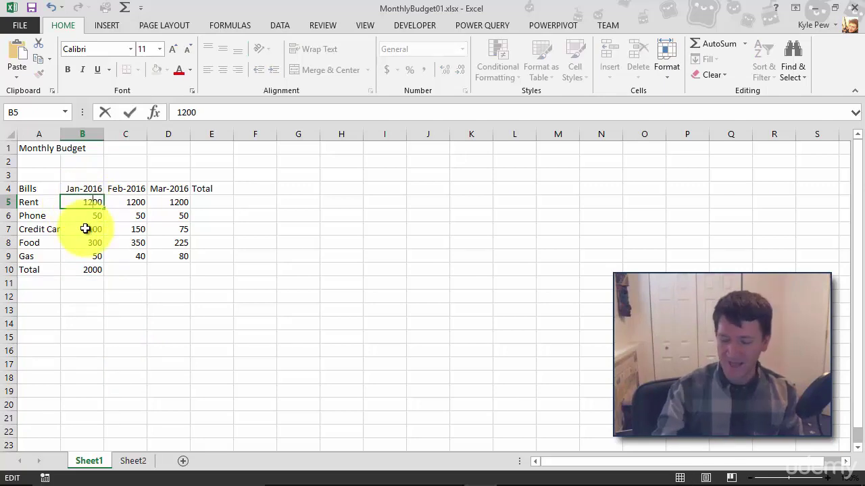
key(Return)
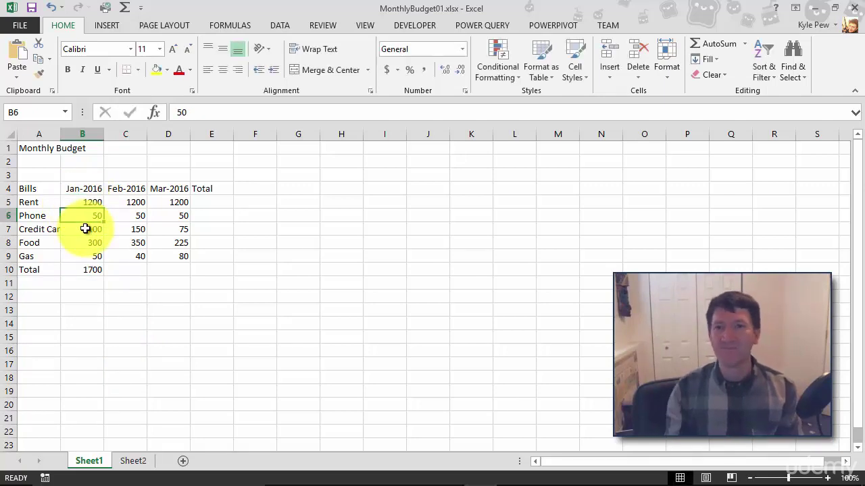
Inspect the cell references used by the January total formula in B10, keeping the formula as it is.
click(72, 269)
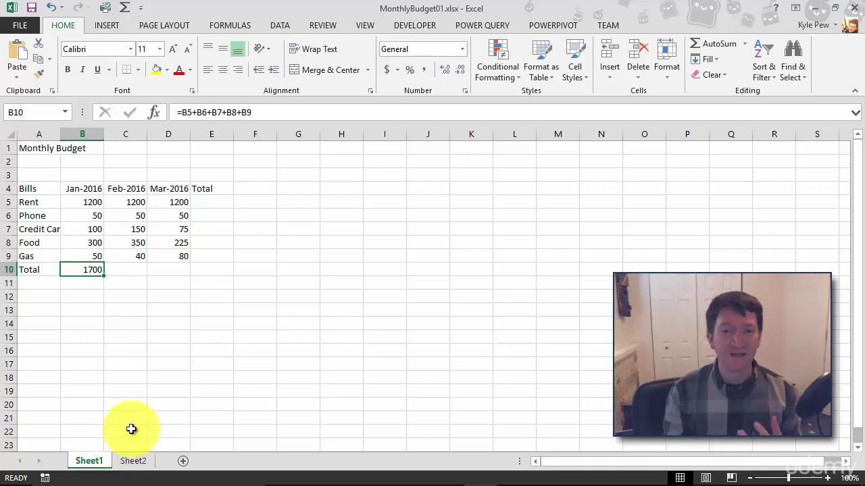
double_click(83, 272)
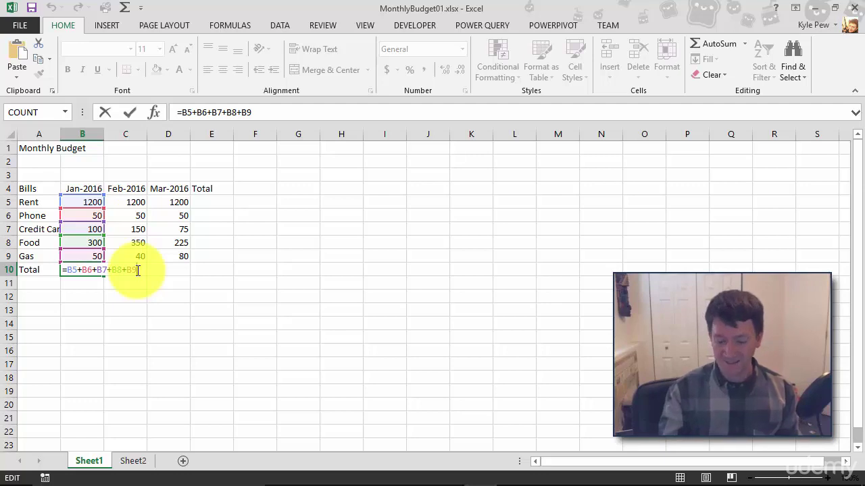
key(Return)
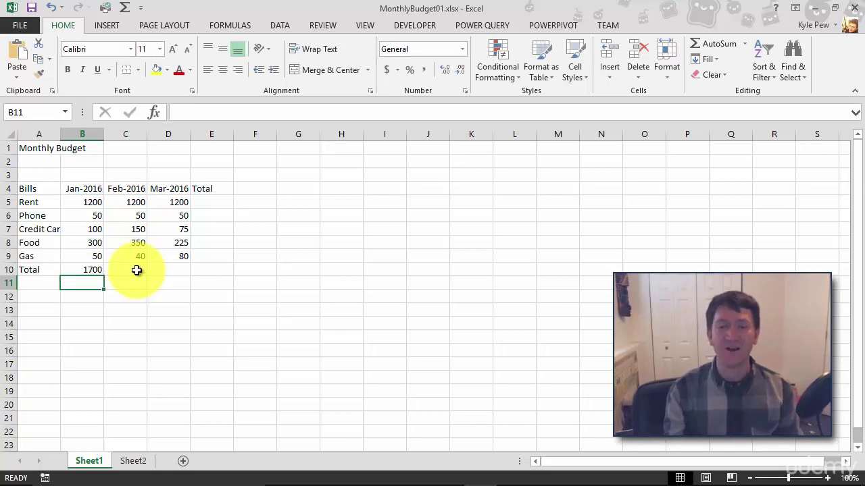